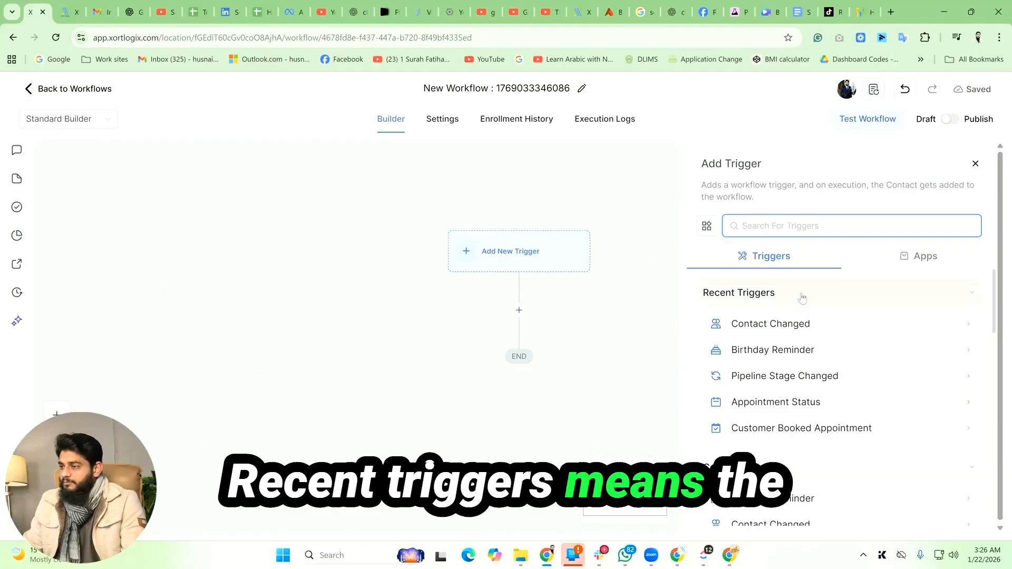
Step: Browse the trigger categories, expanding and collapsing Contact and Events to review the available triggers
{"action": "scroll", "coordinate": [890, 358], "scroll_direction": "down", "scroll_amount": 2}
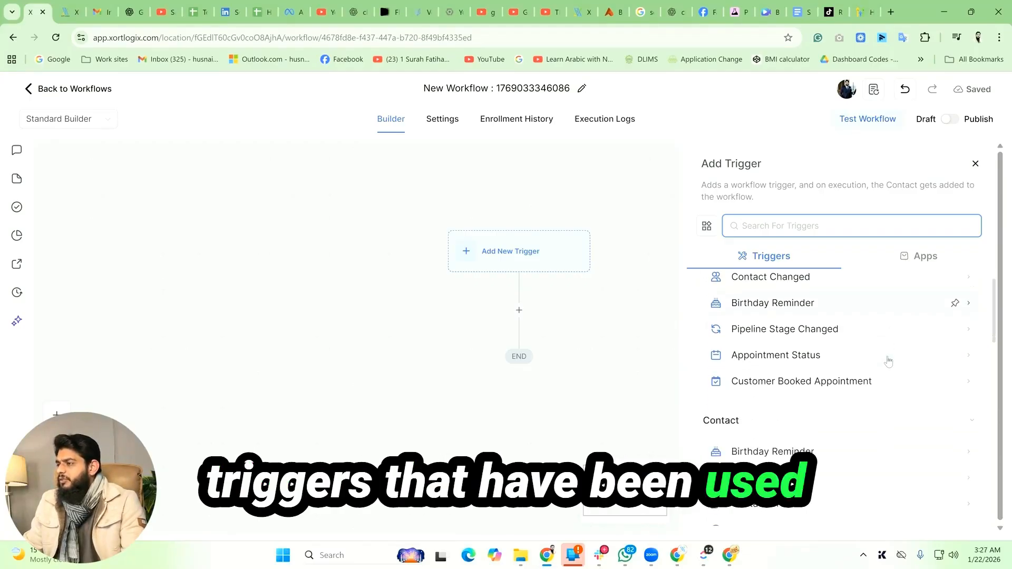
{"action": "scroll", "coordinate": [889, 360], "scroll_direction": "down", "scroll_amount": 3}
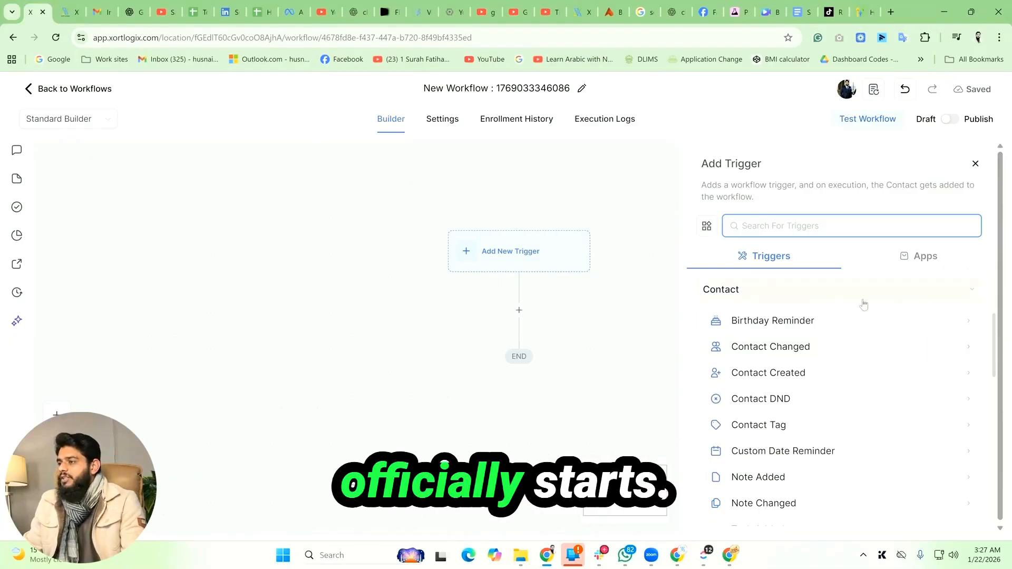
{"action": "left_click", "coordinate": [869, 296]}
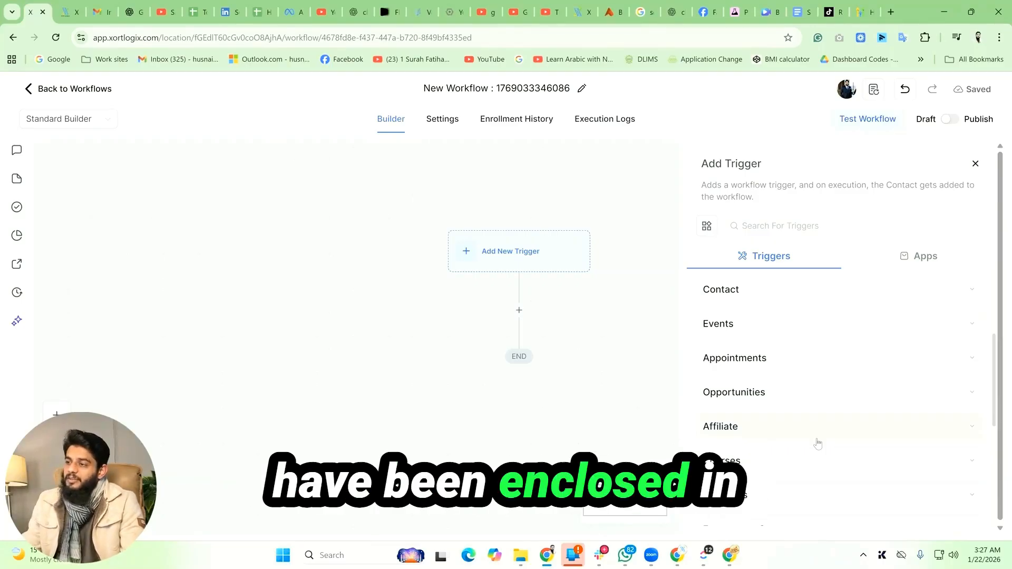
{"action": "left_click", "coordinate": [859, 305]}
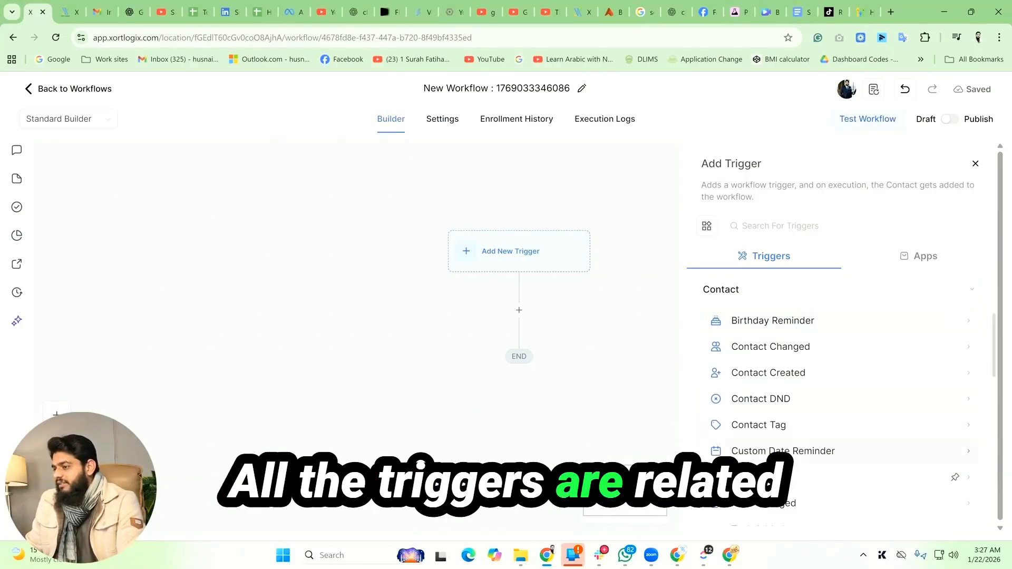
{"action": "left_click", "coordinate": [806, 290]}
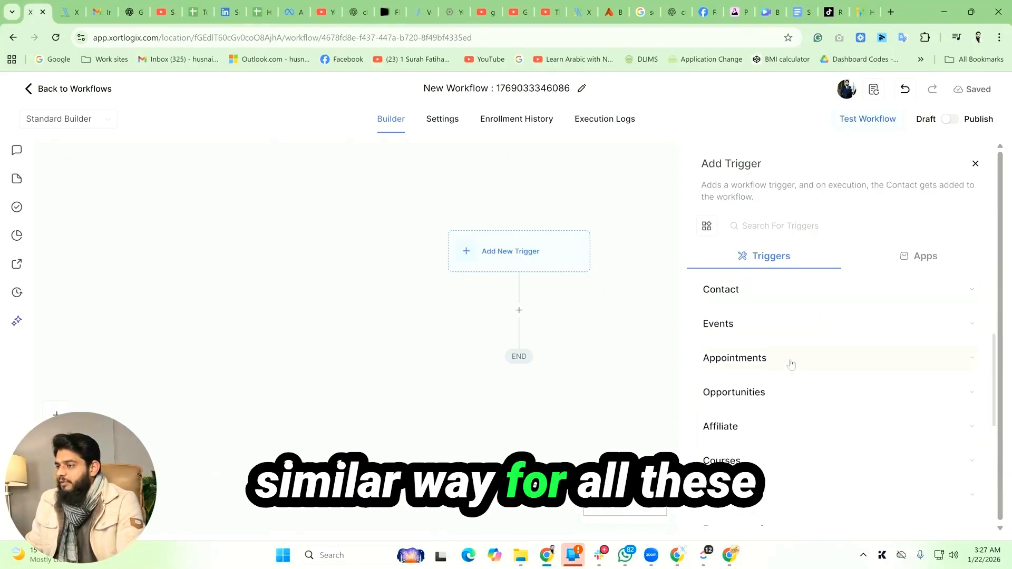
{"action": "left_click", "coordinate": [779, 323]}
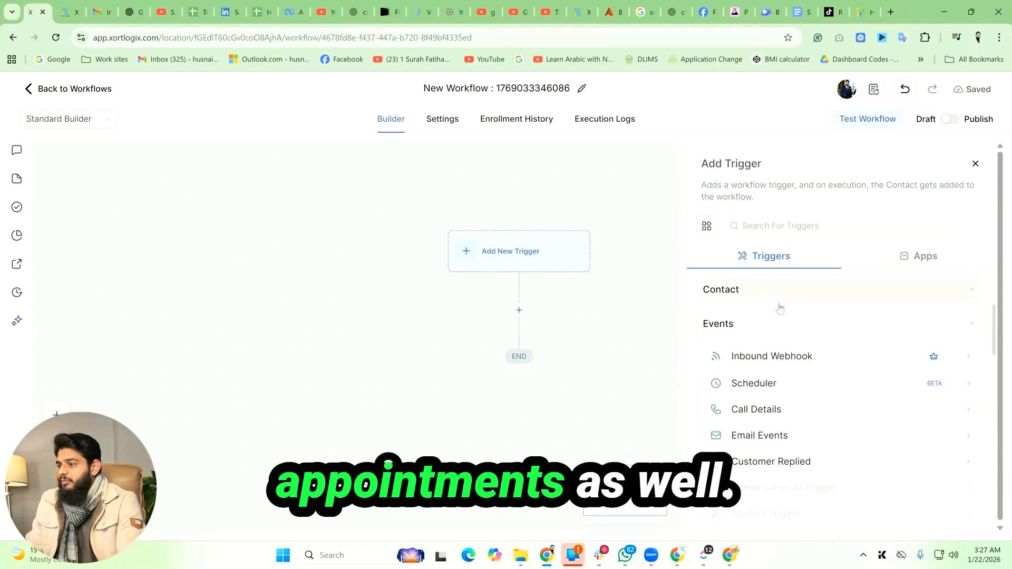
{"action": "left_click", "coordinate": [780, 323]}
{"action": "left_click", "coordinate": [788, 291]}
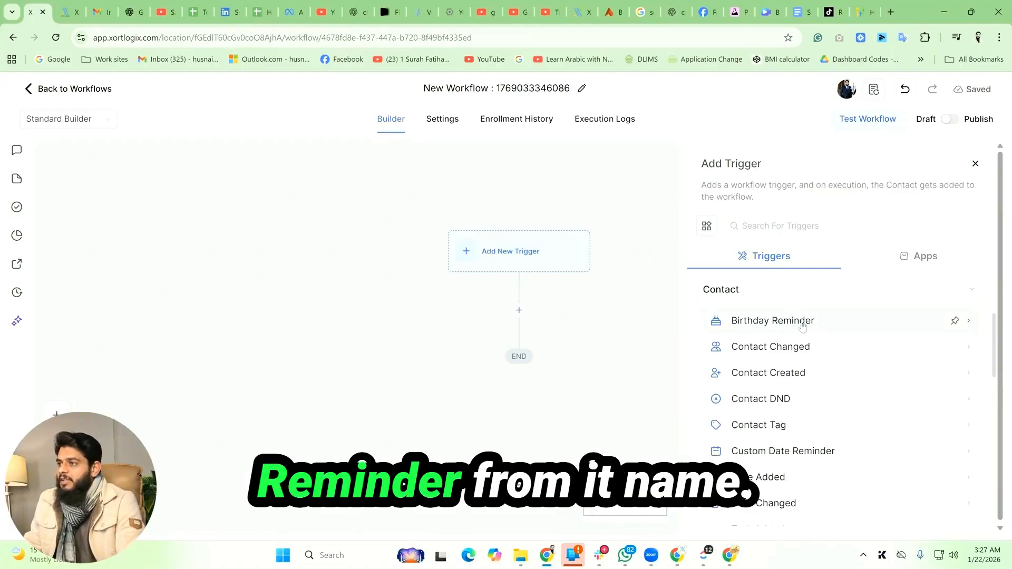
Step: Add a Birthday Reminder trigger with a Before no. of days filter set to 2, and save it
{"action": "left_click", "coordinate": [802, 326]}
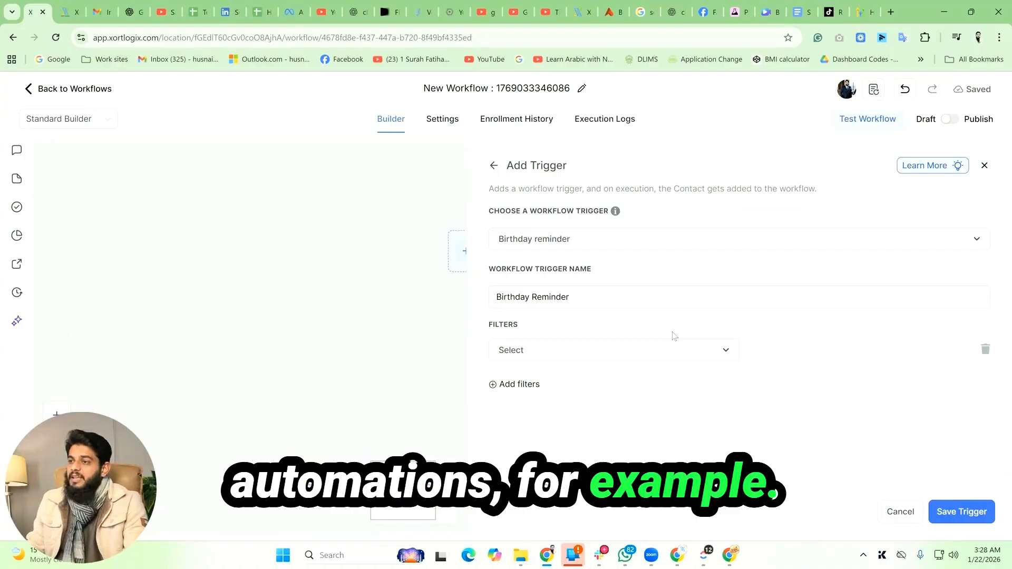
{"action": "left_click", "coordinate": [684, 354]}
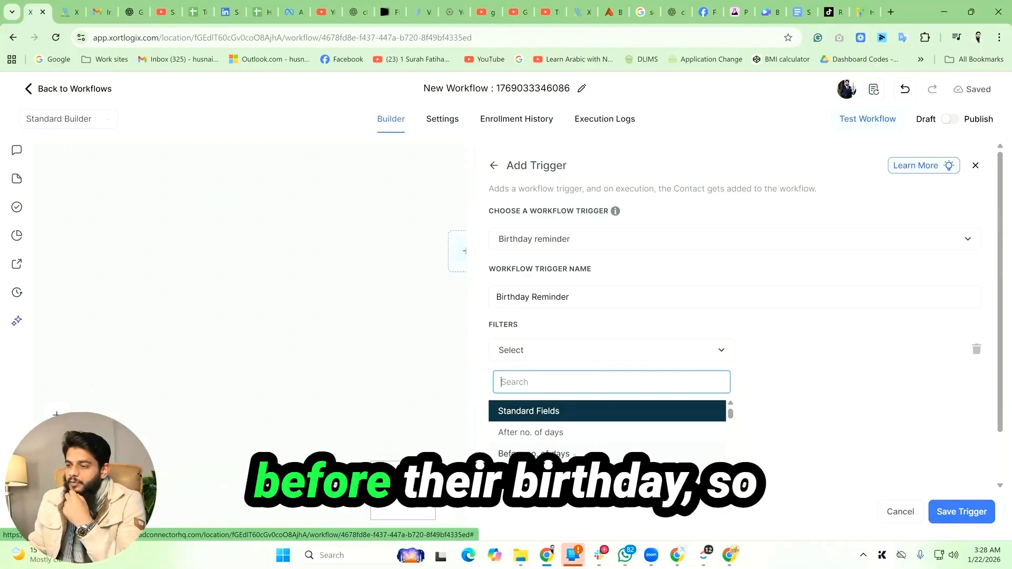
{"action": "left_click", "coordinate": [574, 455]}
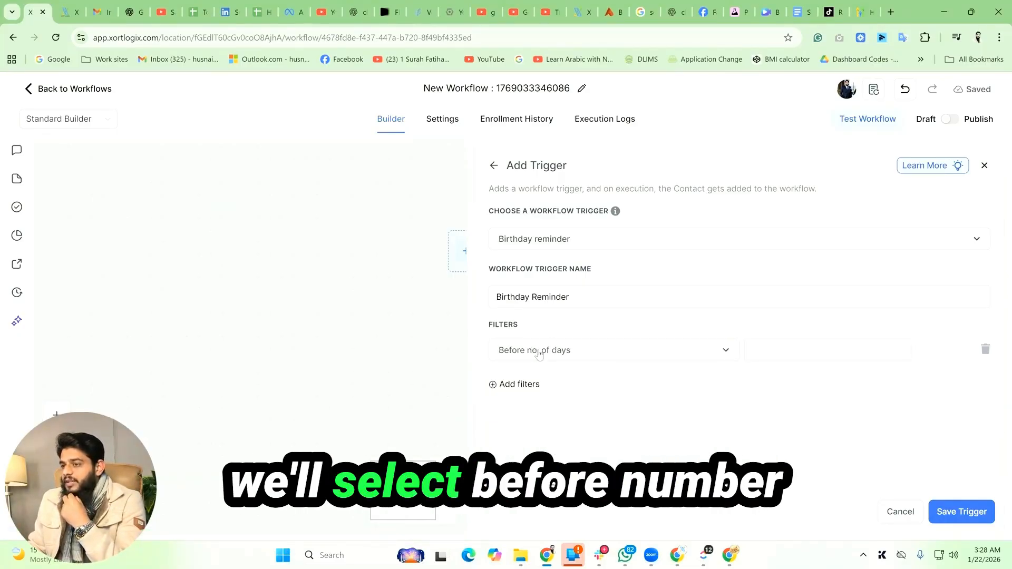
{"action": "left_click", "coordinate": [807, 349]}
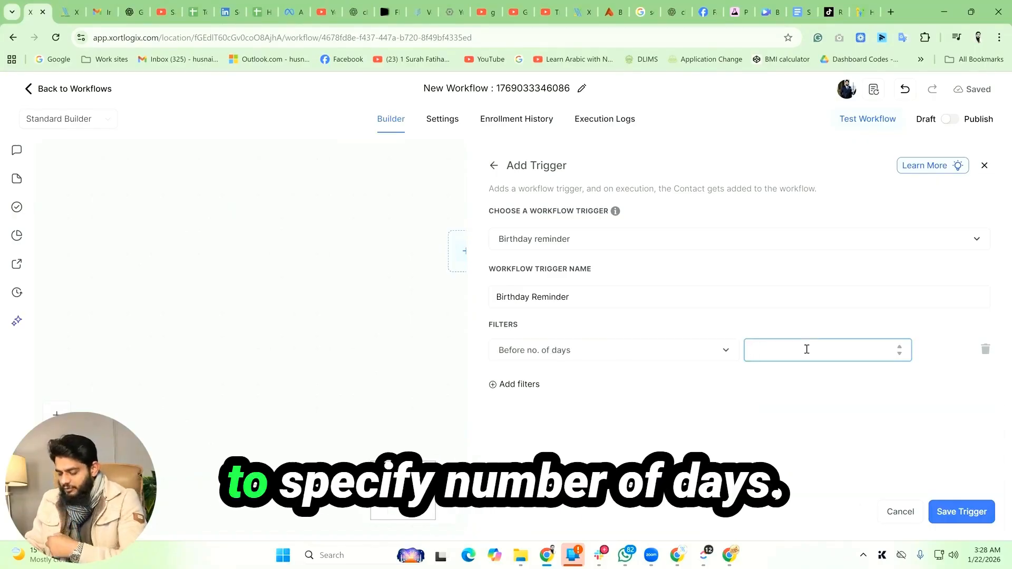
{"action": "type", "text": "2"}
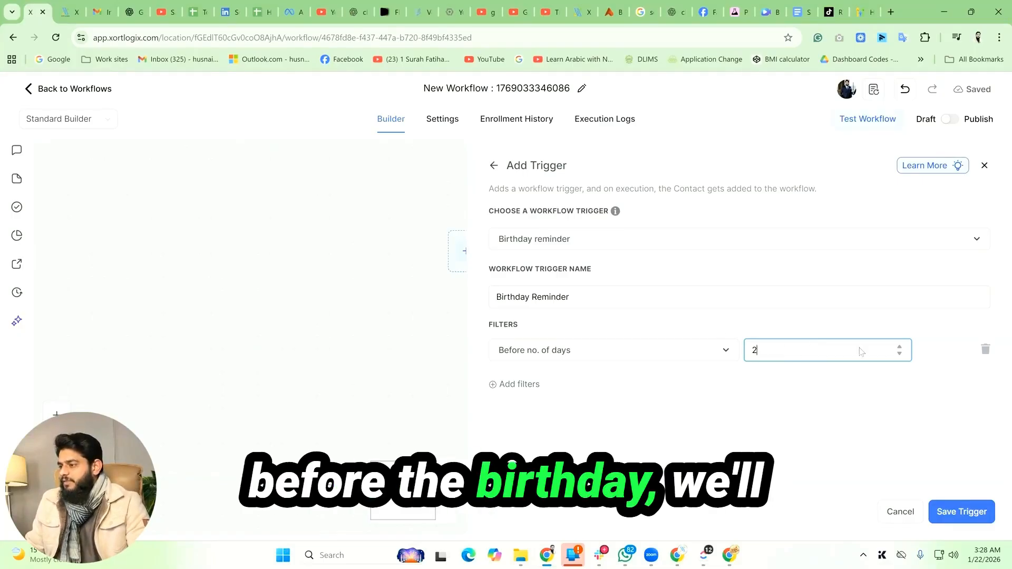
{"action": "left_click", "coordinate": [965, 512]}
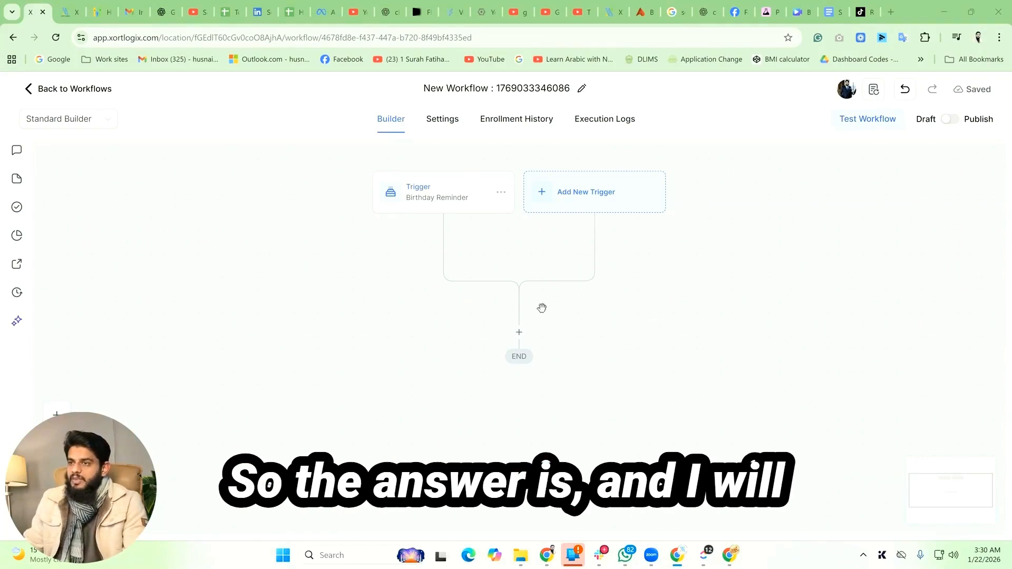
Step: Reopen the Birthday Reminder trigger to review its settings and save it again
{"action": "left_click", "coordinate": [445, 196]}
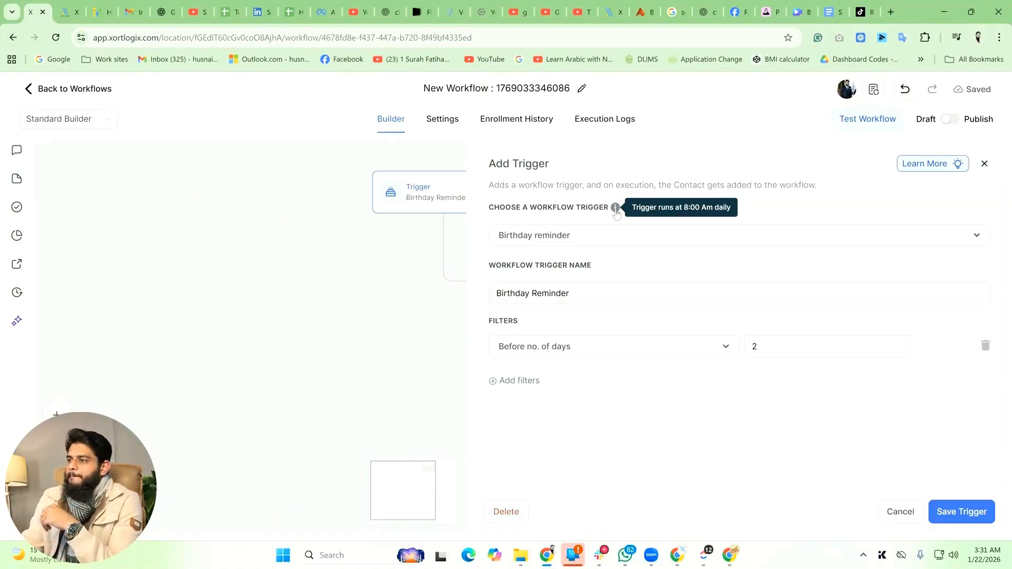
{"action": "left_click", "coordinate": [957, 514]}
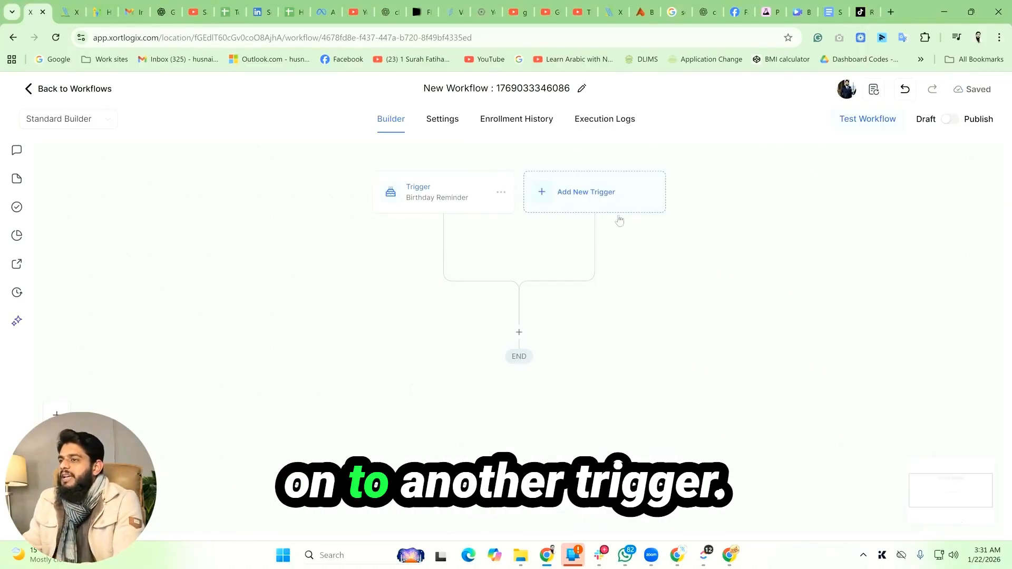
Step: Add a second trigger of type Contact Changed and choose Assigned User as its filter field
{"action": "left_click", "coordinate": [601, 203]}
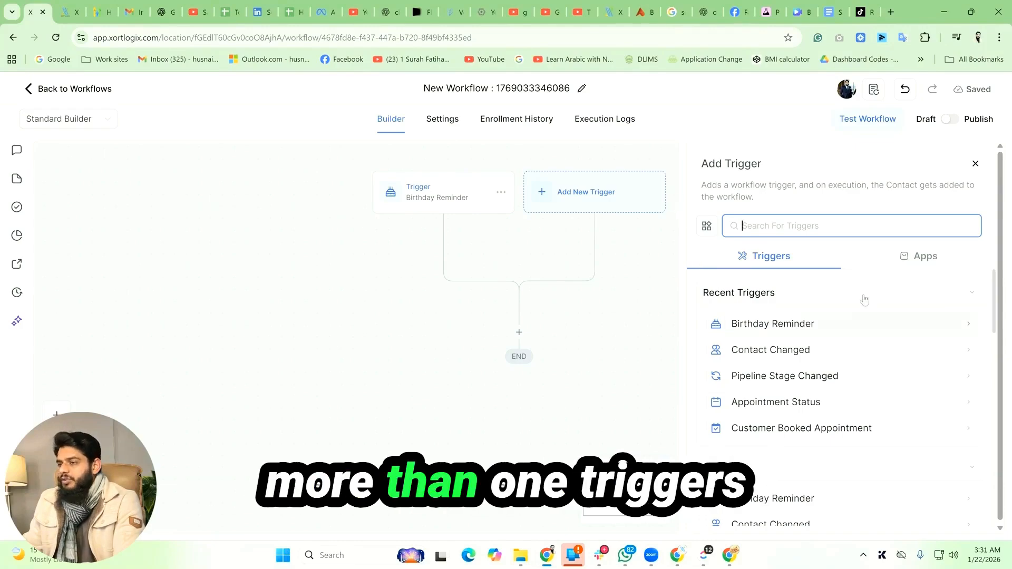
{"action": "scroll", "coordinate": [868, 350], "scroll_direction": "down", "scroll_amount": 3}
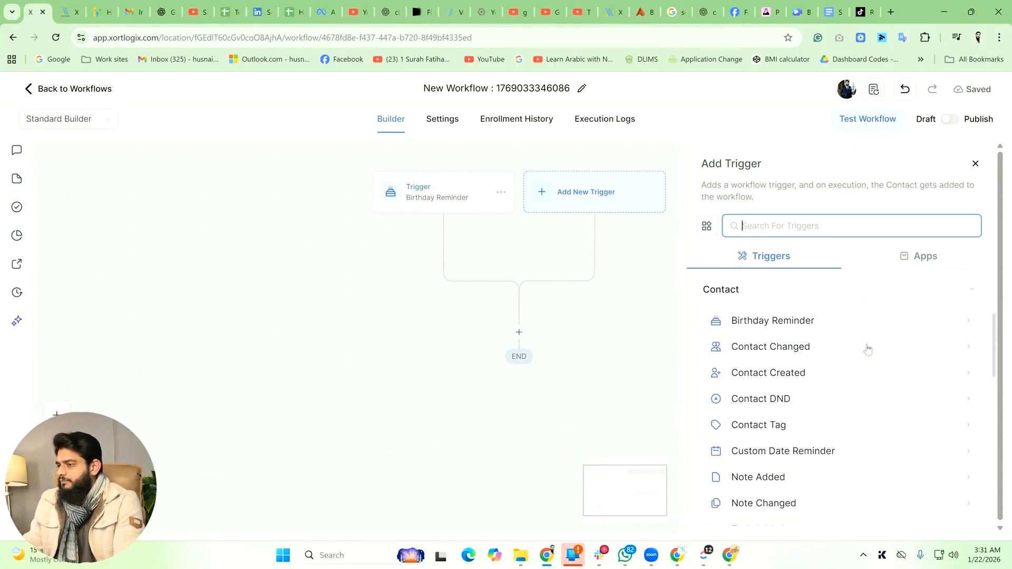
{"action": "left_click", "coordinate": [763, 353]}
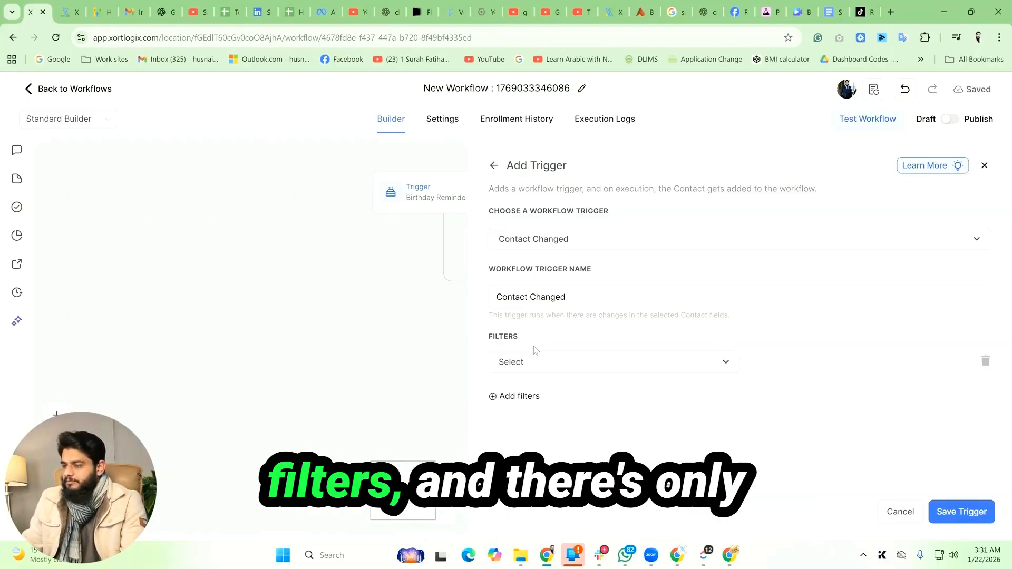
{"action": "left_click", "coordinate": [660, 370]}
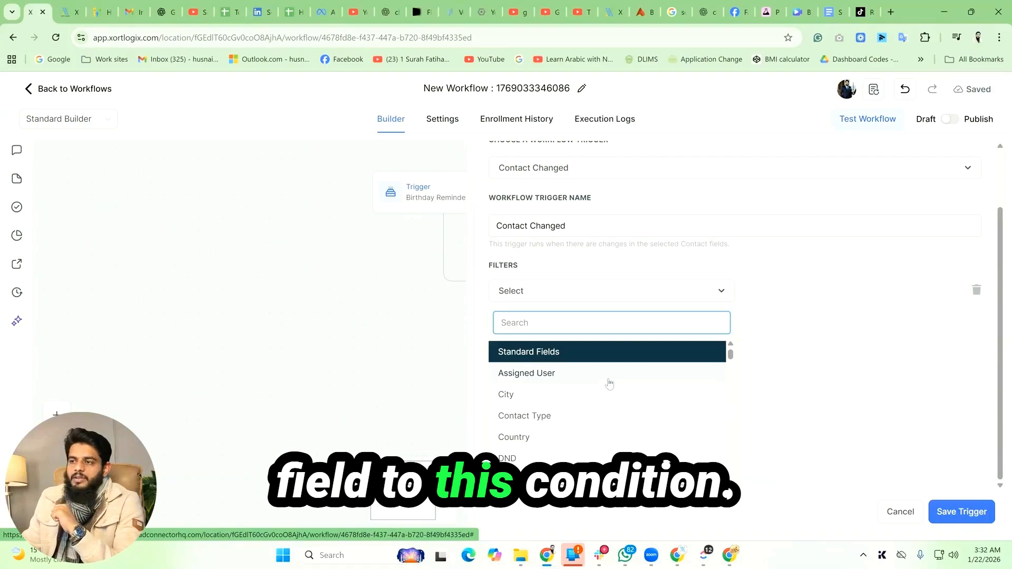
{"action": "left_click", "coordinate": [560, 374]}
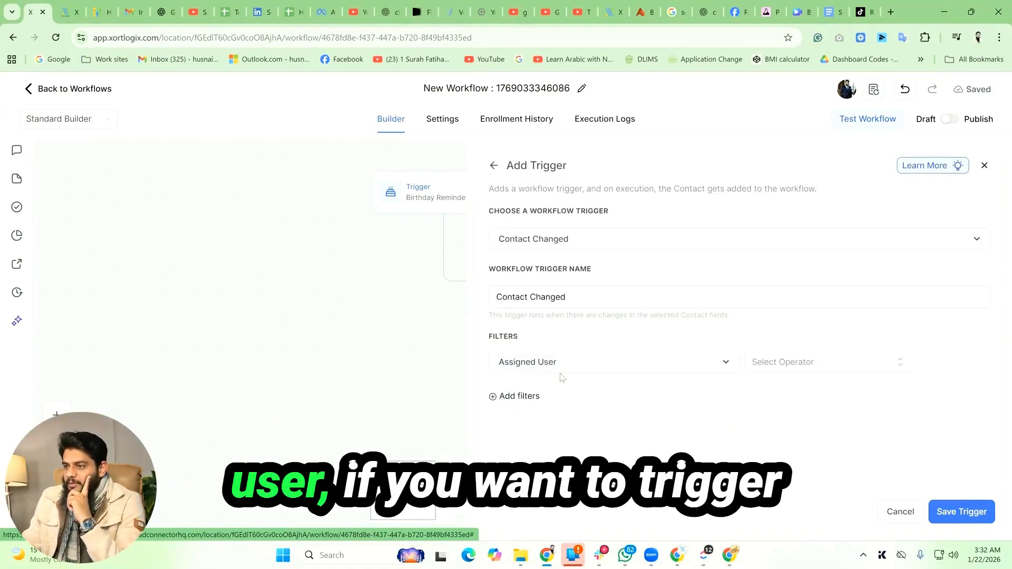
Step: Set the Assigned User filter operator to Has changed to and pick a specific team member
{"action": "left_click", "coordinate": [832, 368]}
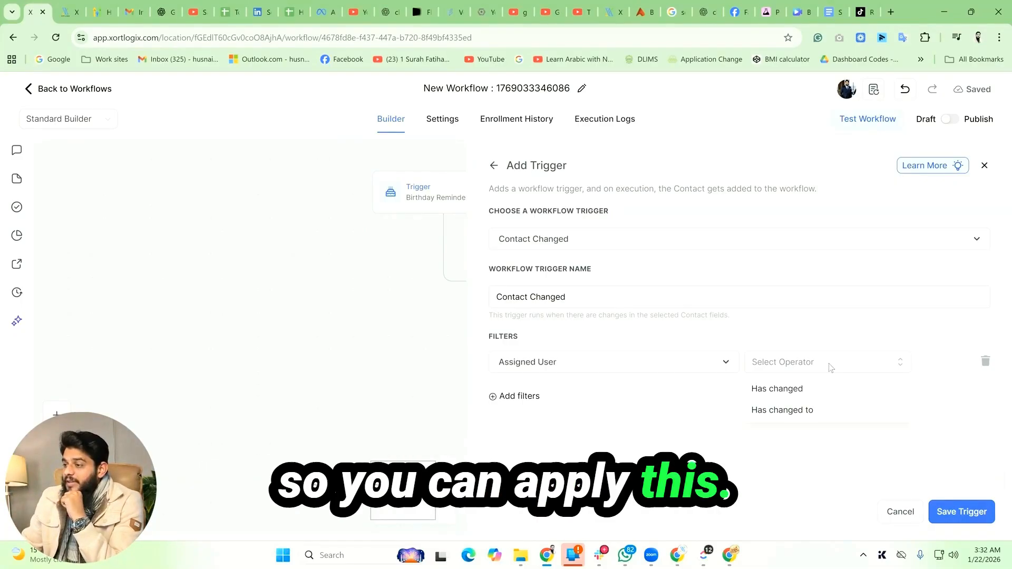
{"action": "left_click", "coordinate": [814, 390]}
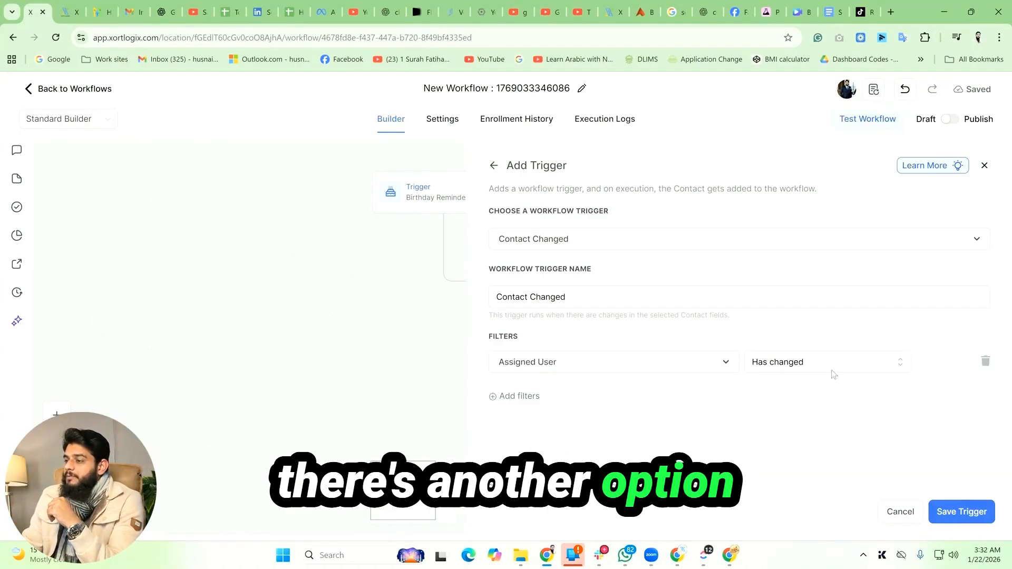
{"action": "left_click", "coordinate": [831, 369]}
{"action": "left_click", "coordinate": [826, 411]}
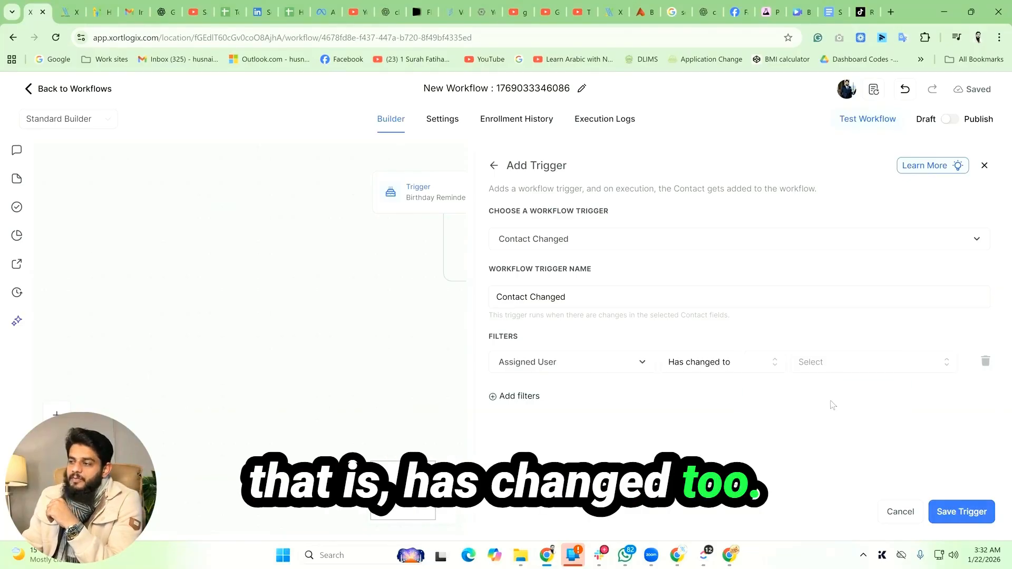
{"action": "left_click", "coordinate": [850, 367]}
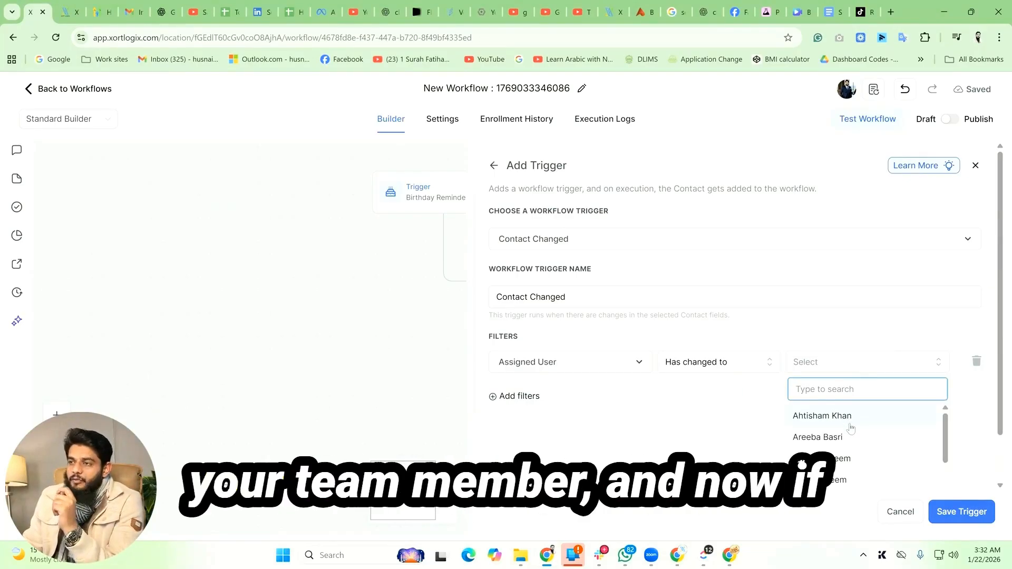
{"action": "left_click", "coordinate": [868, 419]}
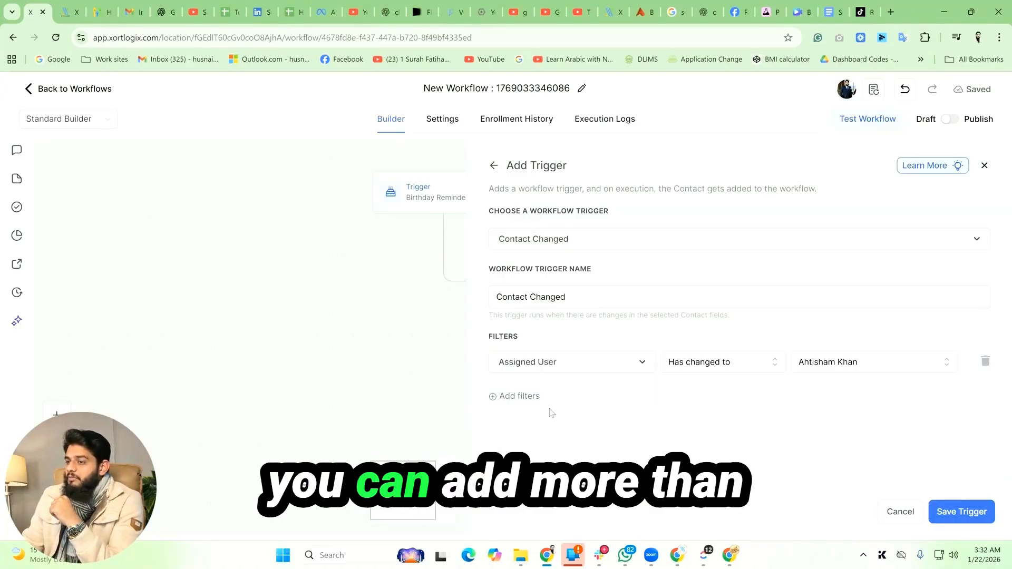
Step: Add another filter so City has changed to newYork
{"action": "left_click", "coordinate": [530, 400]}
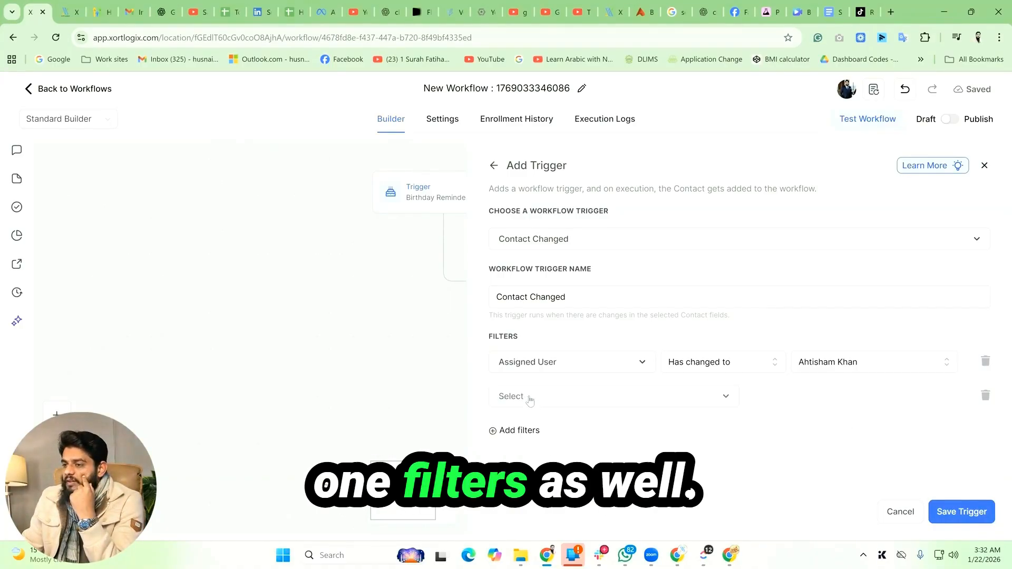
{"action": "left_click", "coordinate": [576, 402]}
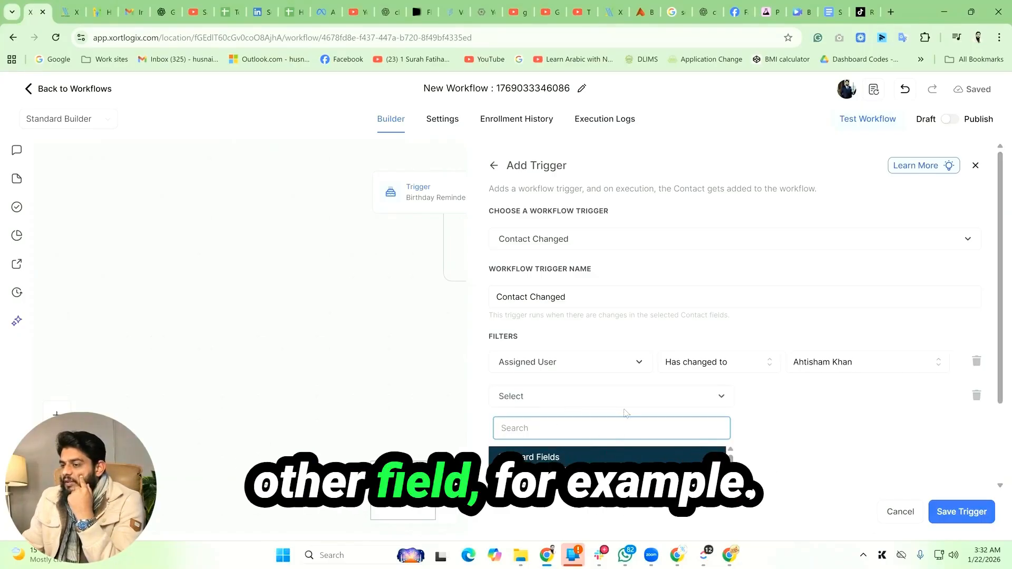
{"action": "scroll", "coordinate": [626, 411], "scroll_direction": "down", "scroll_amount": 2}
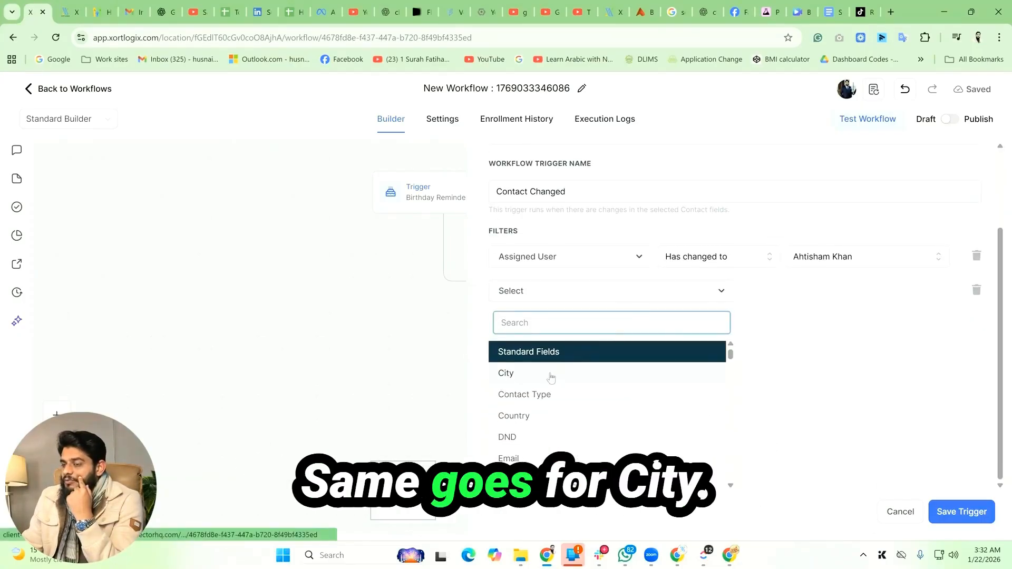
{"action": "left_click", "coordinate": [551, 376]}
{"action": "left_click", "coordinate": [810, 406]}
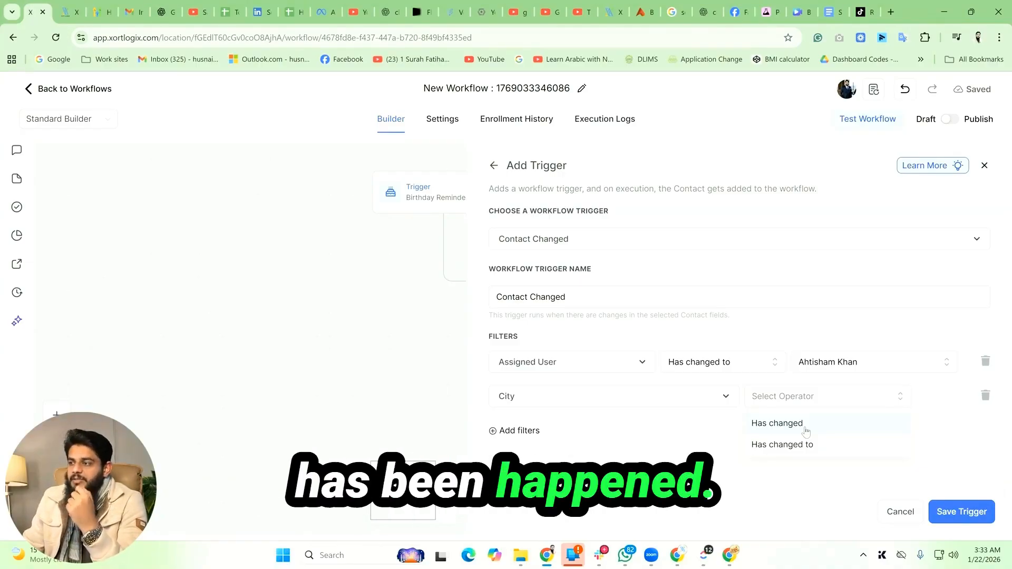
{"action": "left_click", "coordinate": [805, 428]}
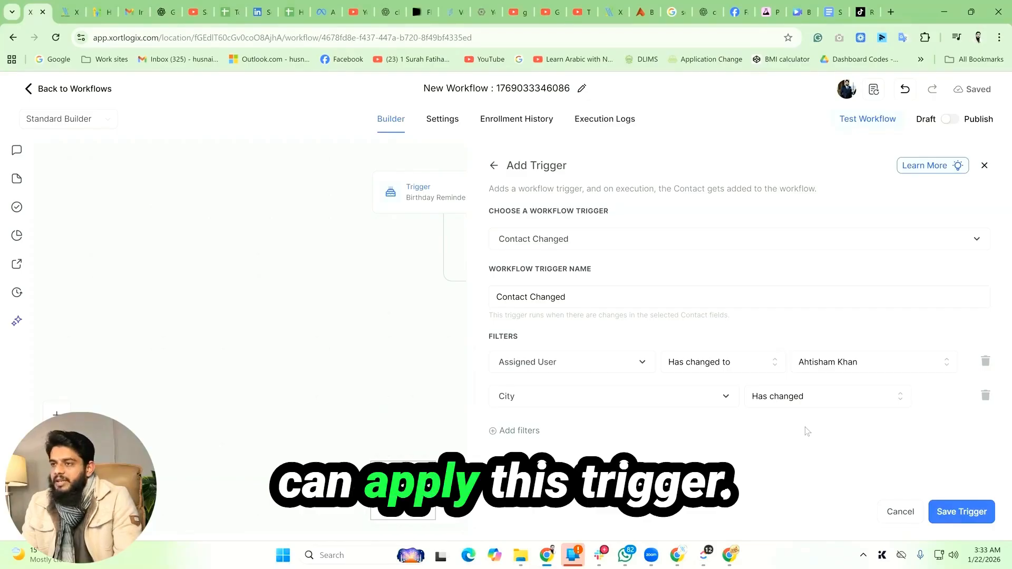
{"action": "left_click", "coordinate": [834, 399]}
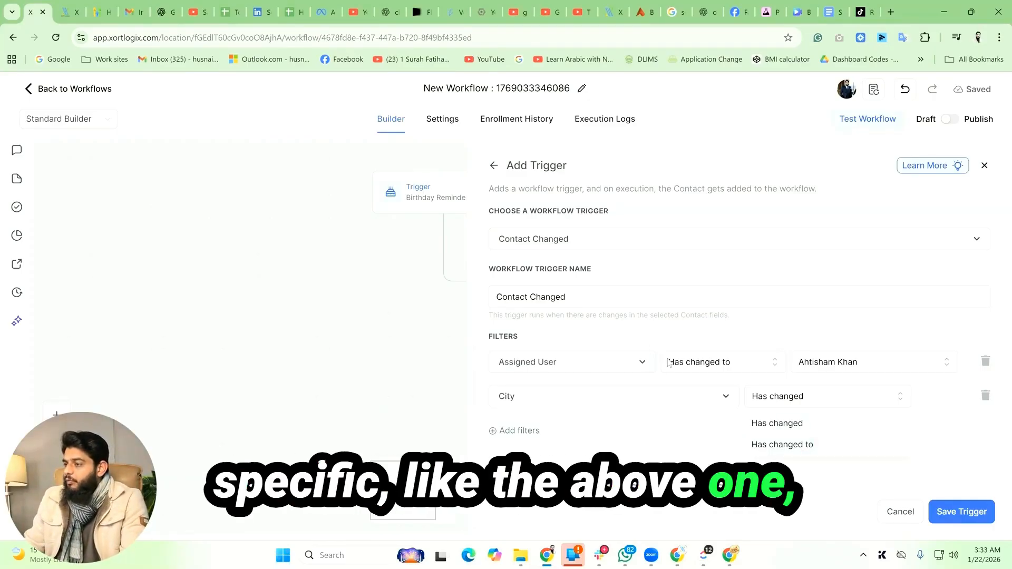
{"action": "left_click", "coordinate": [785, 446]}
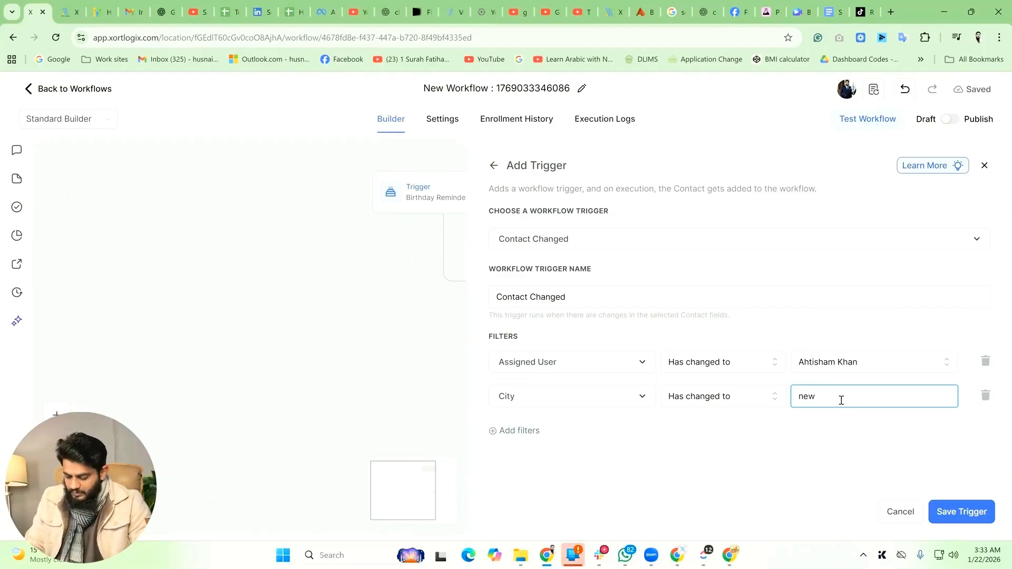
{"action": "type", "text": "newYork"}
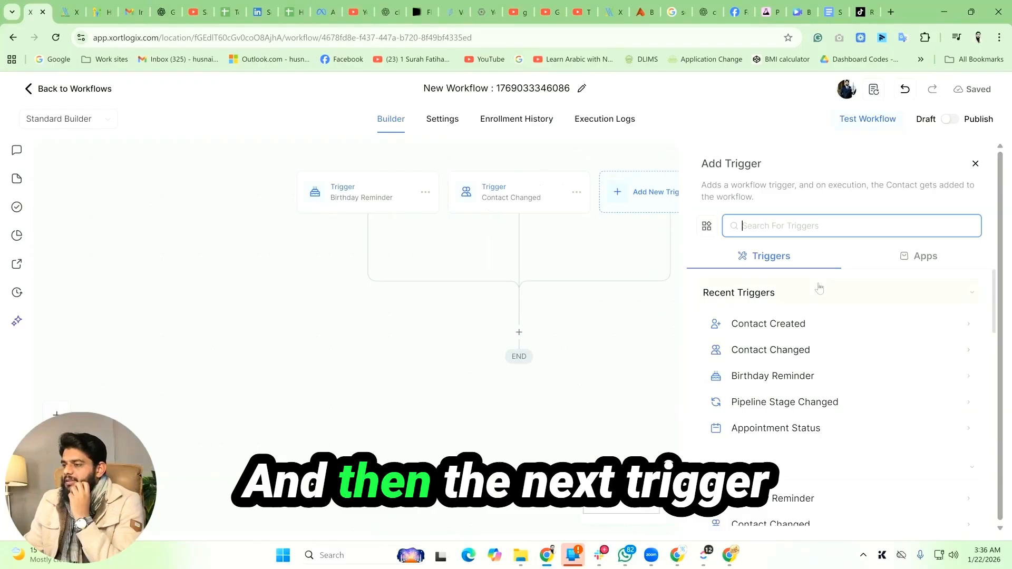
Step: Add a Contact Created trigger without any filters and save it
{"action": "scroll", "coordinate": [820, 288], "scroll_direction": "down", "scroll_amount": 5}
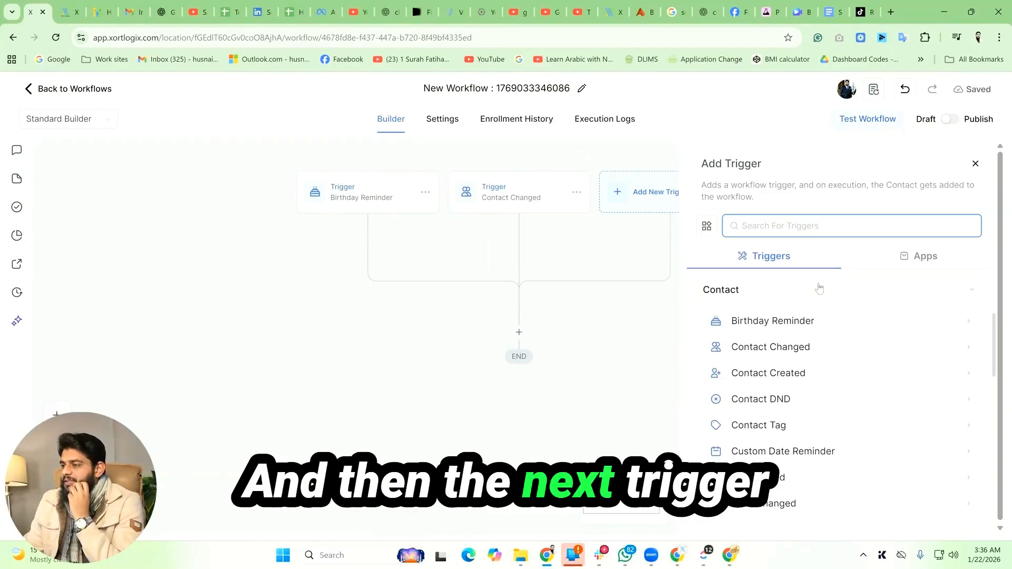
{"action": "left_click", "coordinate": [821, 381]}
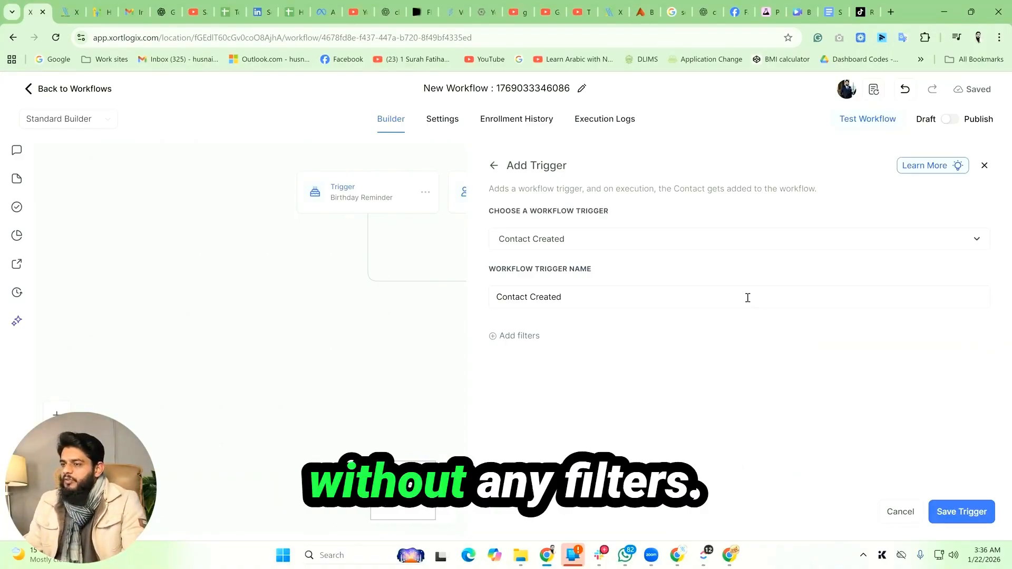
{"action": "left_click", "coordinate": [961, 511]}
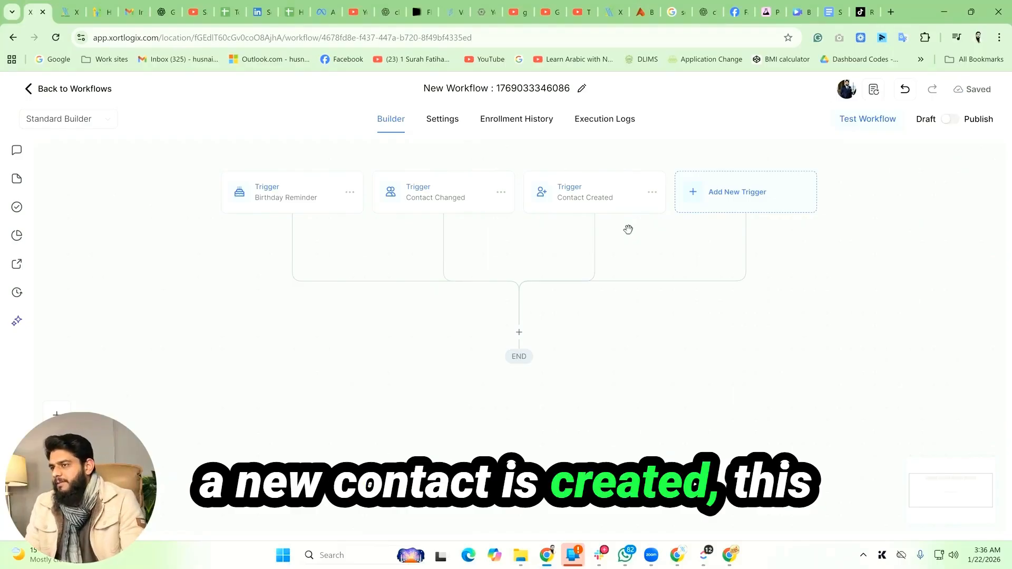
Step: Reopen the Contact Created trigger and add a filter so Contact Type equals to Customer
{"action": "left_click", "coordinate": [617, 202]}
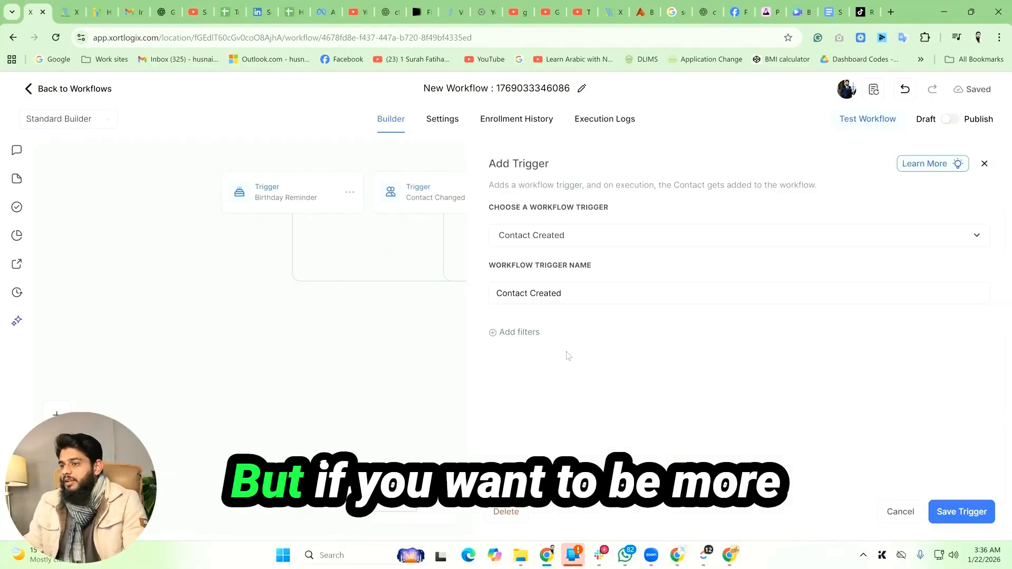
{"action": "left_click", "coordinate": [528, 334]}
{"action": "left_click", "coordinate": [635, 348]}
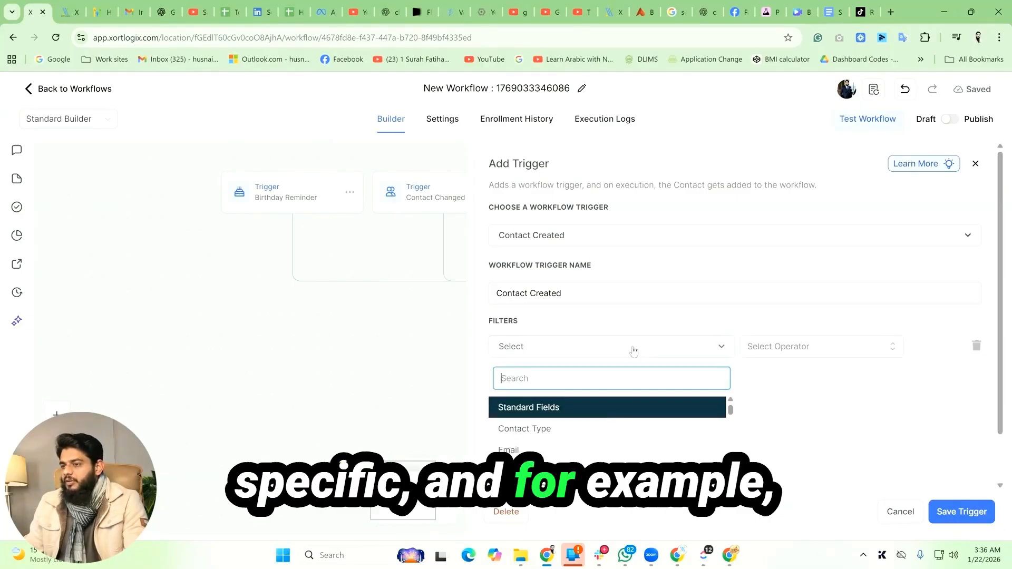
{"action": "left_click", "coordinate": [593, 429]}
{"action": "left_click", "coordinate": [809, 353]}
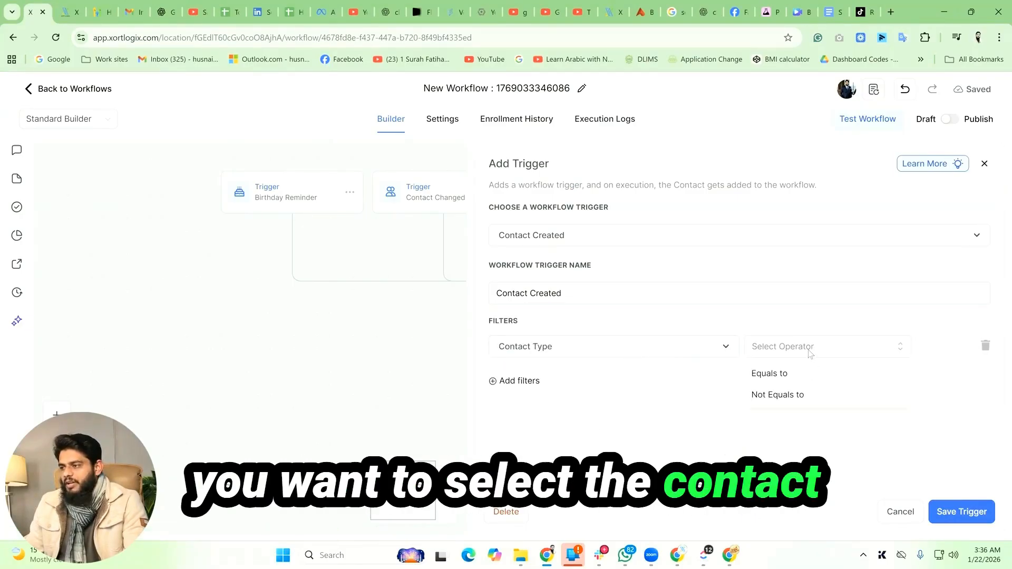
{"action": "left_click", "coordinate": [847, 349]}
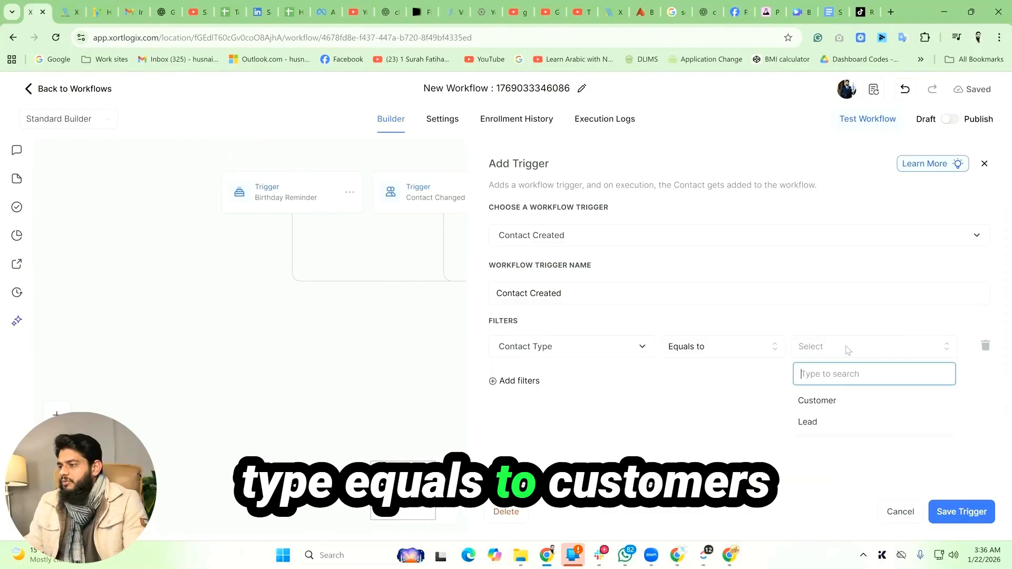
{"action": "left_click", "coordinate": [834, 402]}
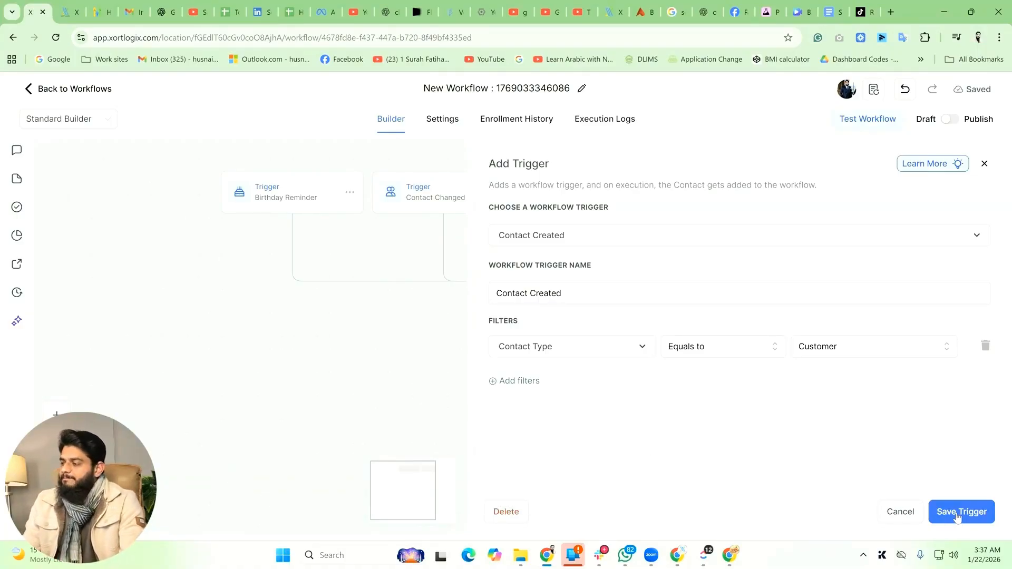
Step: Save the Contact Created trigger keeping only the Contact Type filter
{"action": "left_click", "coordinate": [520, 381]}
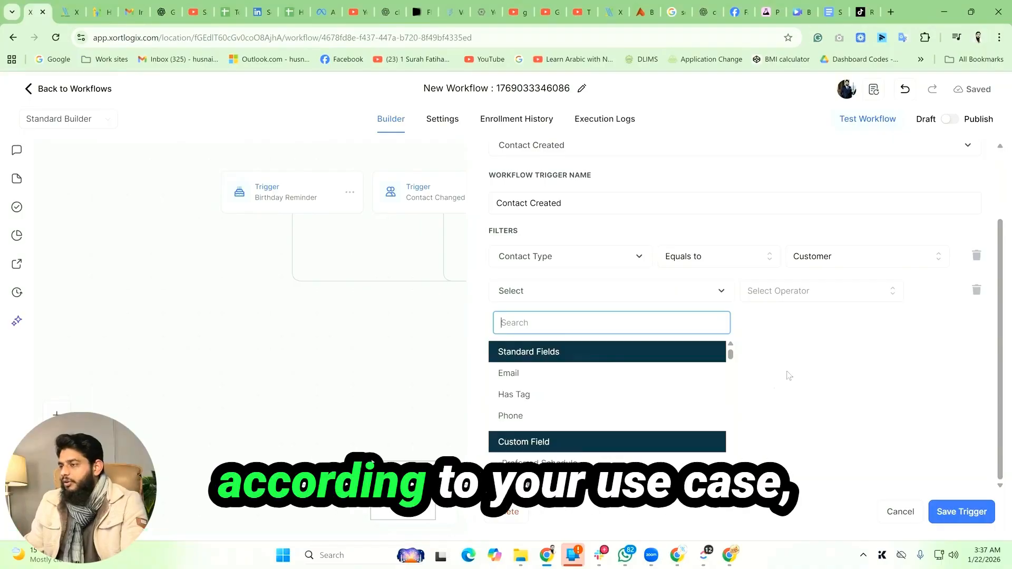
{"action": "left_click", "coordinate": [977, 292]}
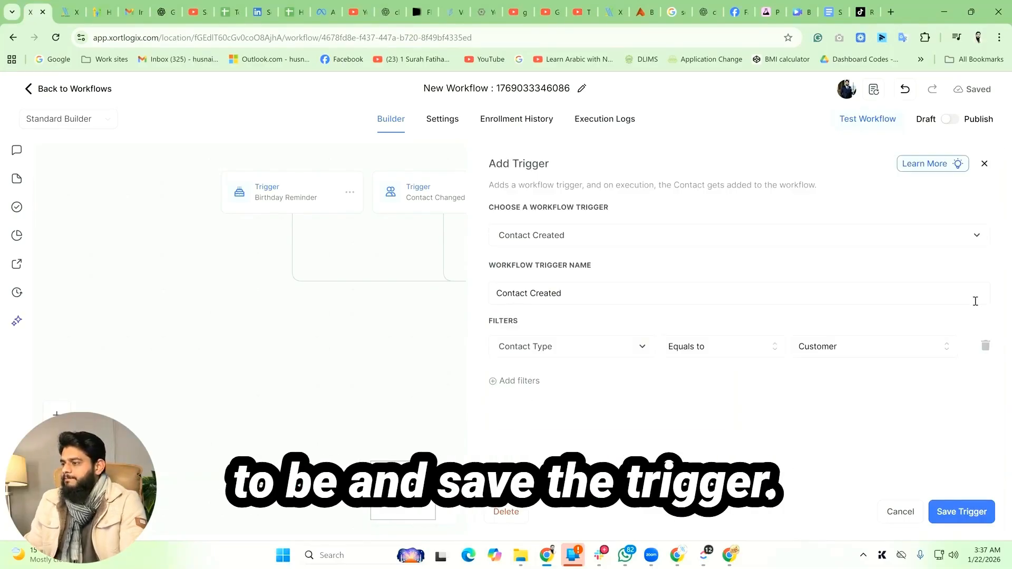
{"action": "left_click", "coordinate": [969, 521]}
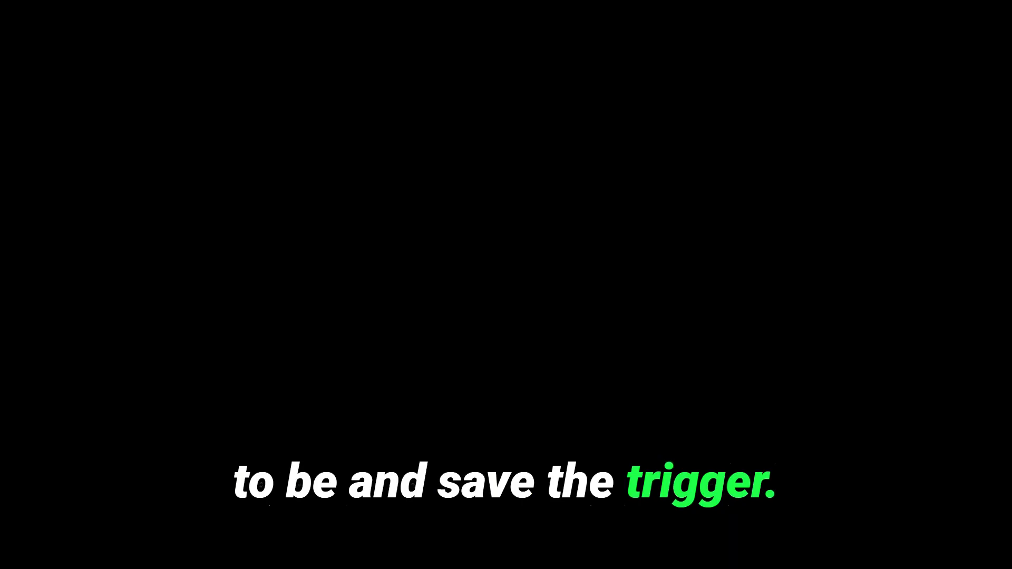